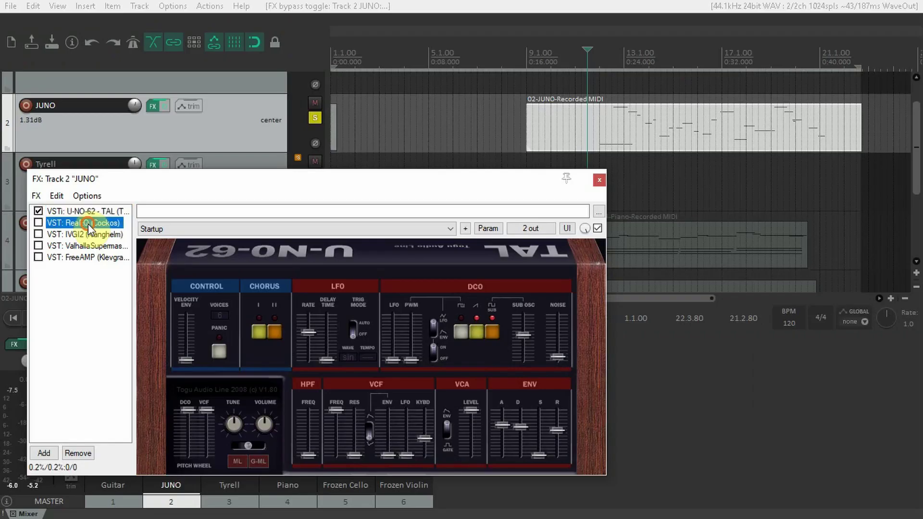
# Open ReaEQ in the JUNO track's effects chain, enable it during playback and stop
pyautogui.click(89, 224)
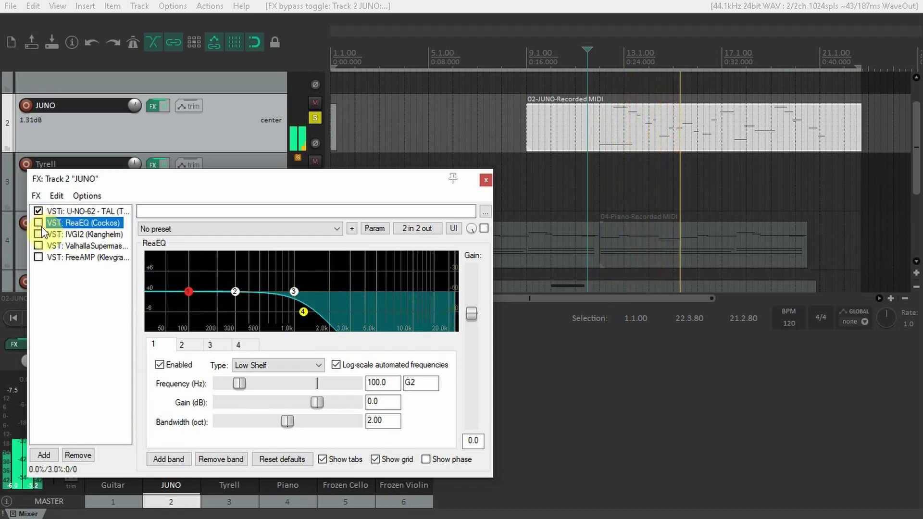
pyautogui.click(38, 223)
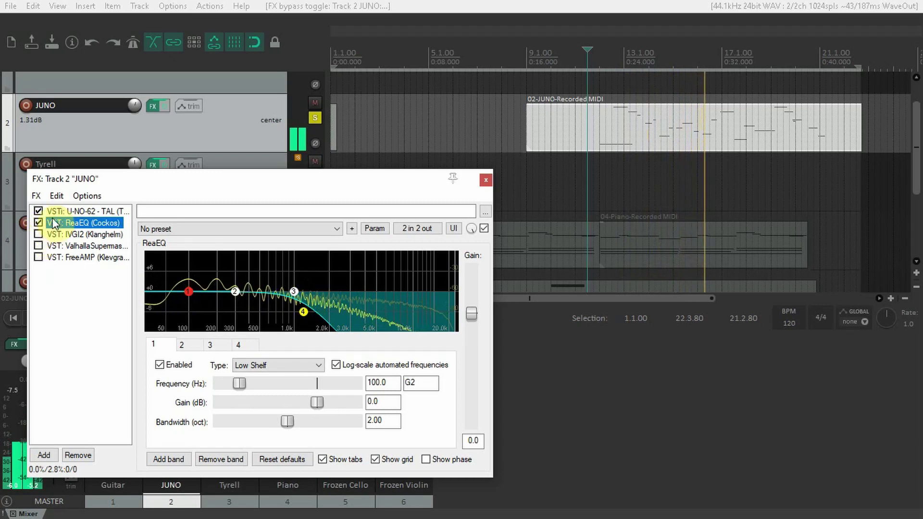
pyautogui.press('space')
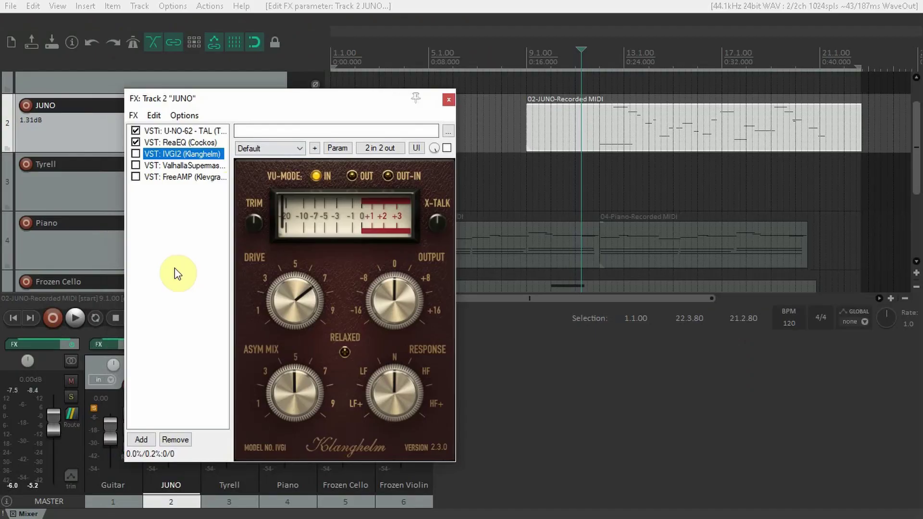
# Play the JUNO track and enable the IVGI2 plugin to hear its effect
pyautogui.press('space')
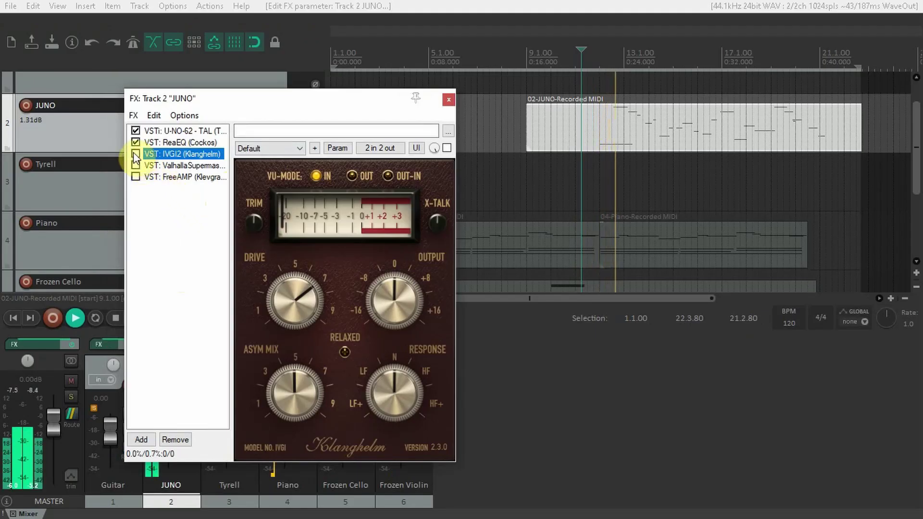
pyautogui.click(135, 155)
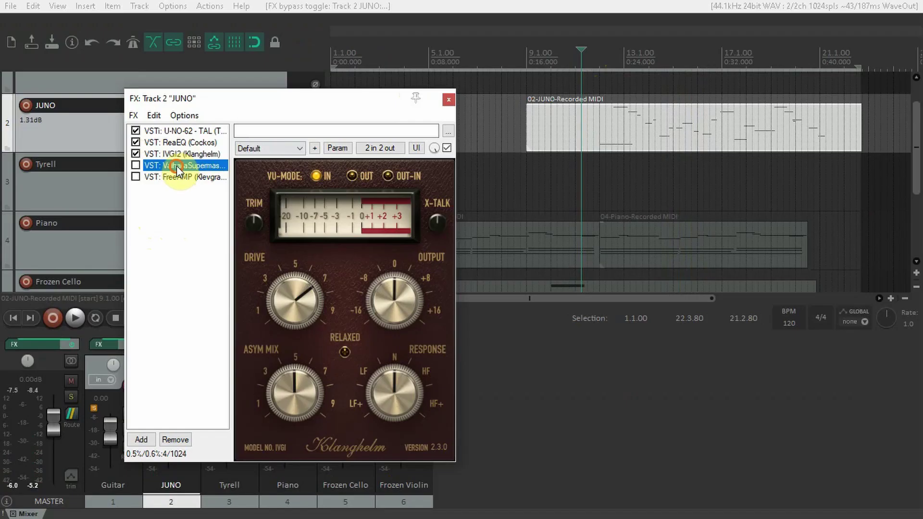
# Open ValhallaSupermassive in the JUNO track's effects chain and switch it on during playback
pyautogui.click(177, 165)
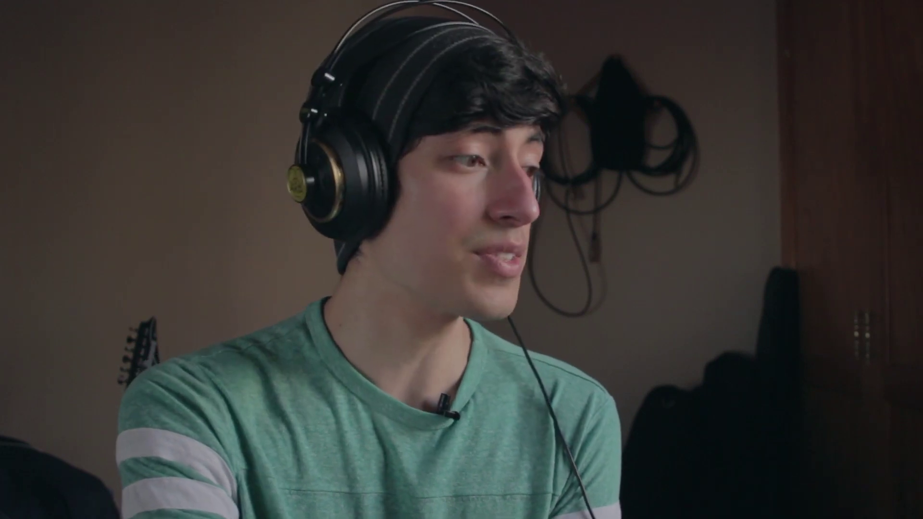
pyautogui.click(142, 182)
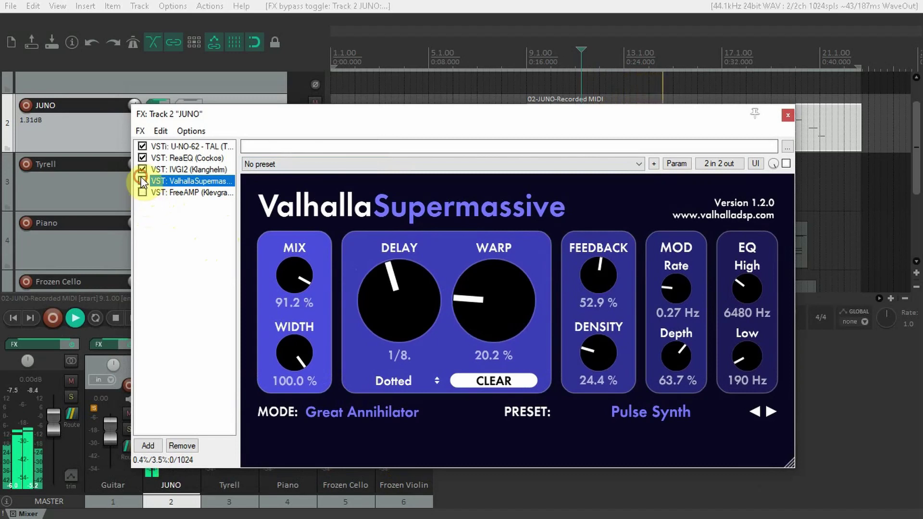
pyautogui.click(142, 181)
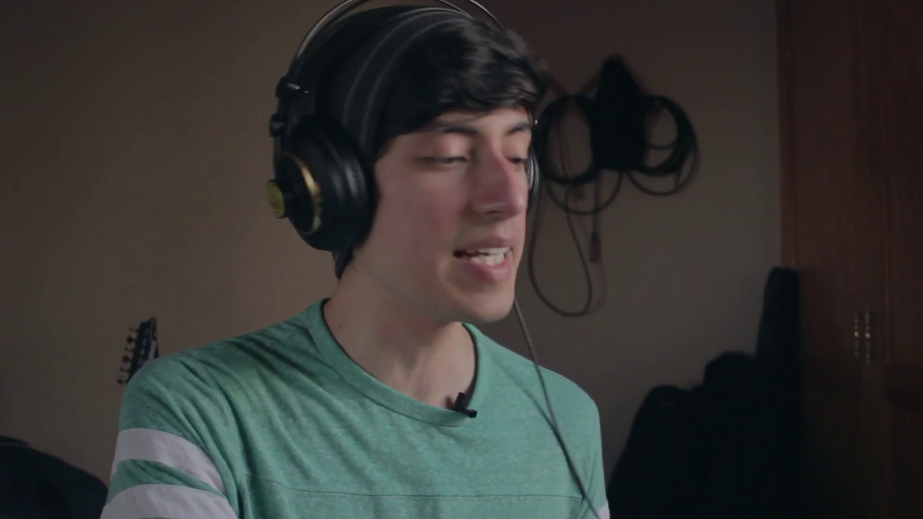
pyautogui.moveTo(667, 327)
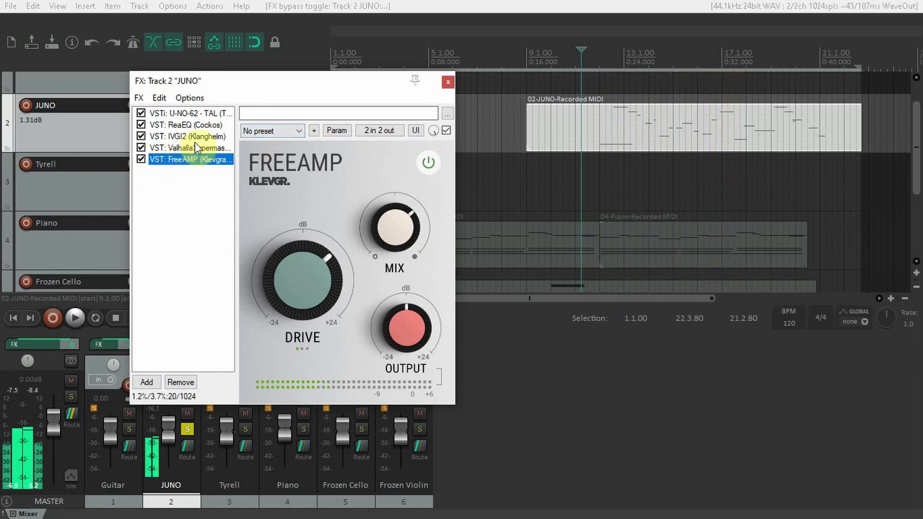
pyautogui.moveTo(353, 86); pyautogui.dragTo(532, 102)
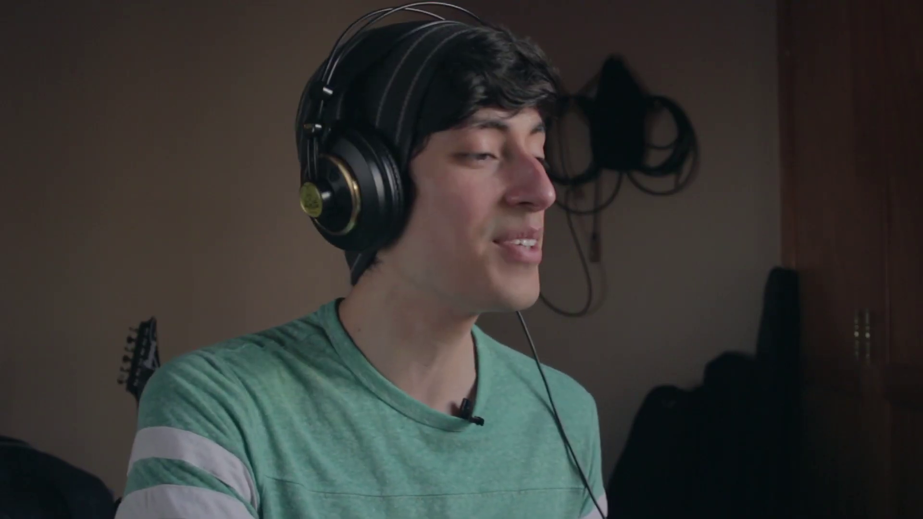
# Open the OrilRiver reverb on the Piano track and toggle its bypass to compare the sound with and without it
pyautogui.click(63, 59)
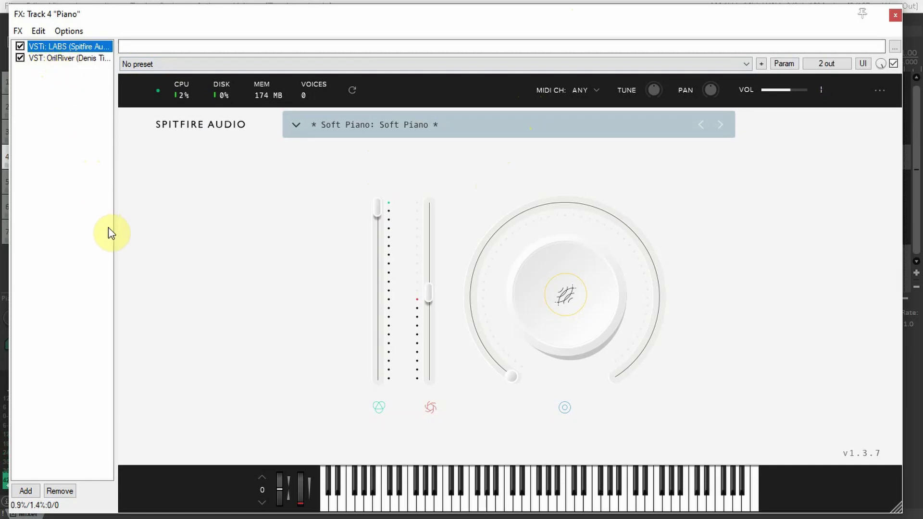
pyautogui.click(20, 59)
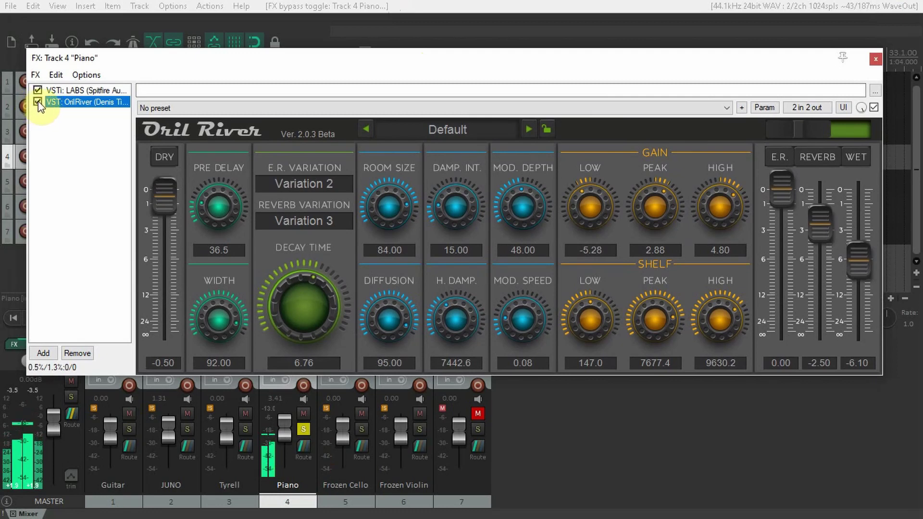
pyautogui.click(37, 102)
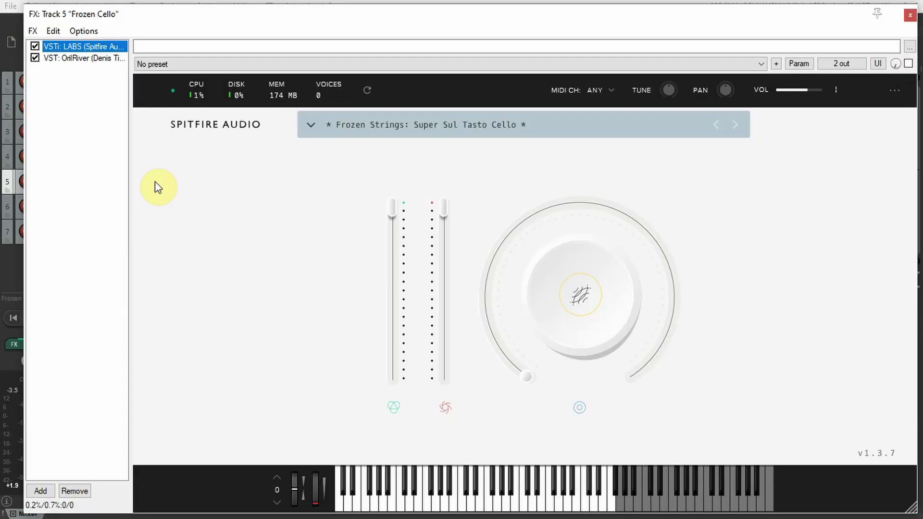
# Browse the Frozen Strings preset list in the Frozen Cello track's LABS instrument and collapse it without loading another preset
pyautogui.click(311, 127)
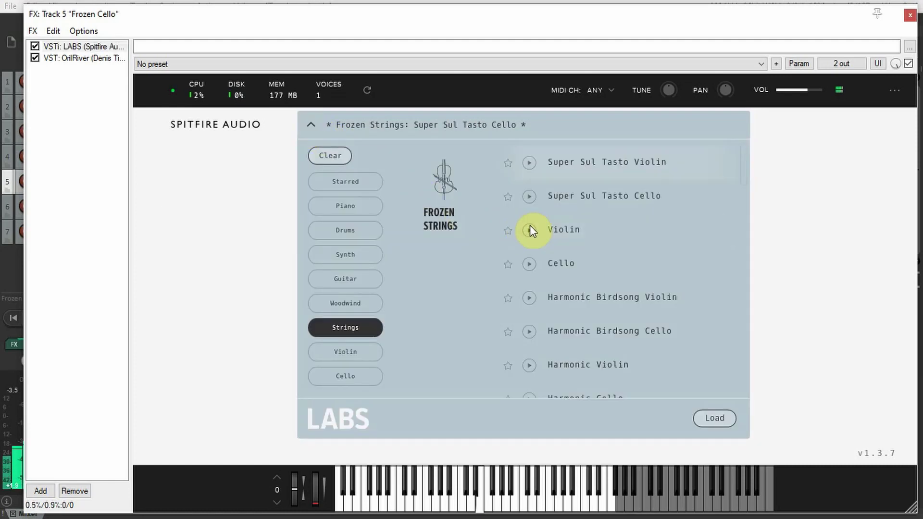
pyautogui.click(806, 221)
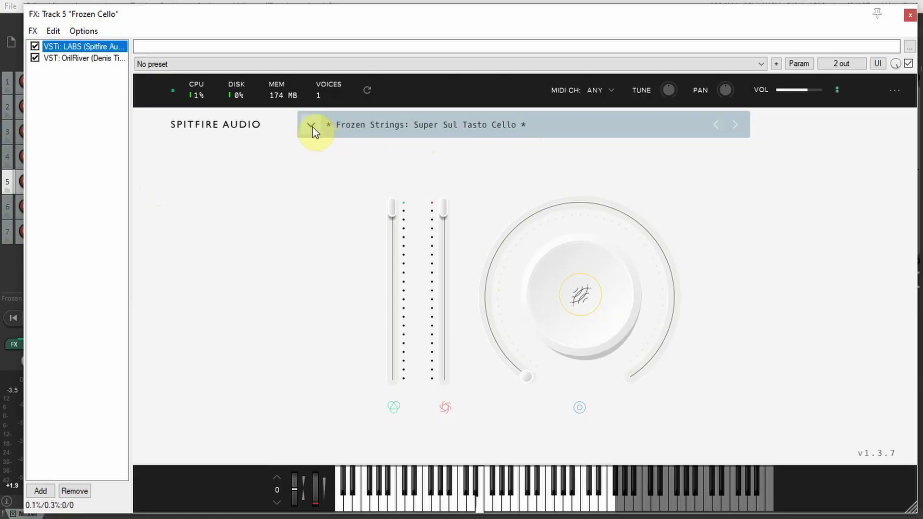
pyautogui.click(309, 127)
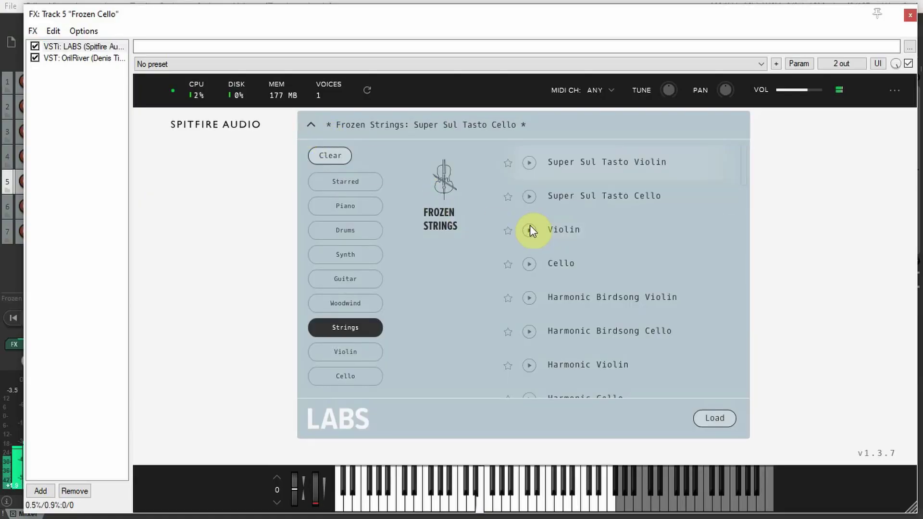
pyautogui.click(804, 217)
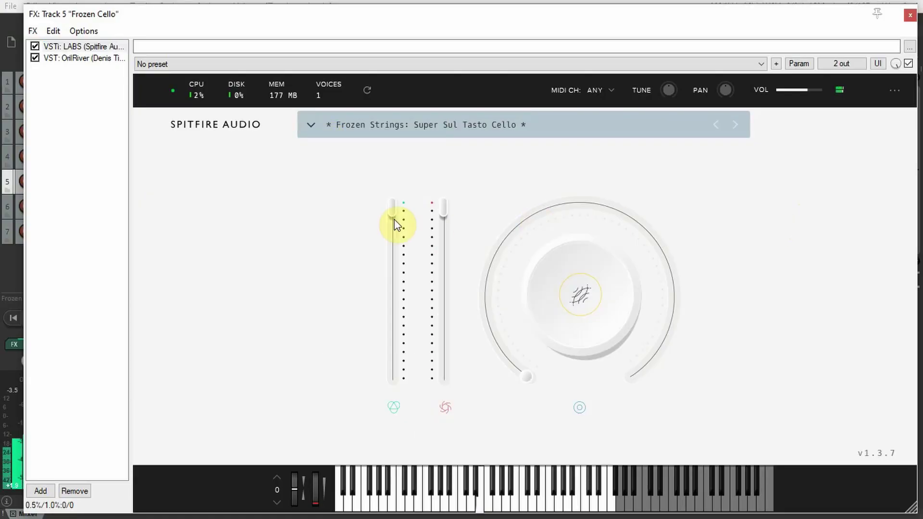
# View the OrilRiver reverb settings on the Frozen Cello track and close its effects window
pyautogui.click(94, 62)
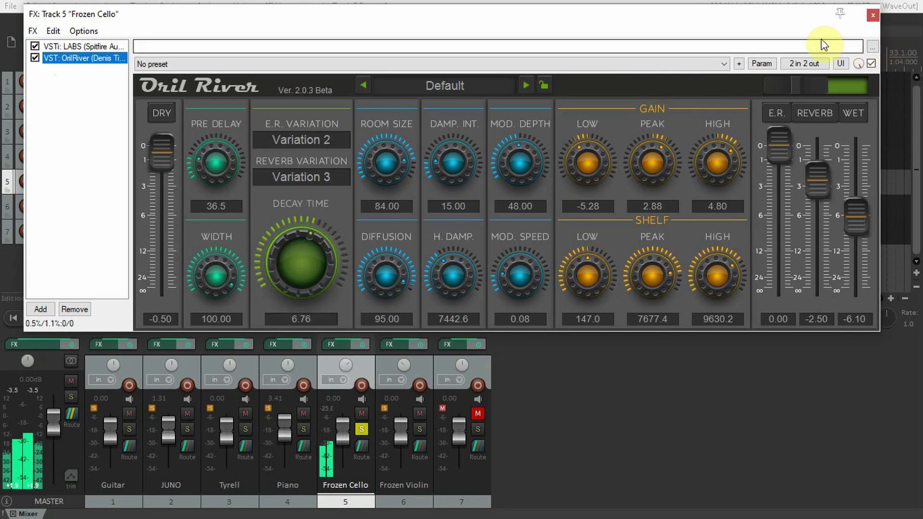
pyautogui.click(874, 17)
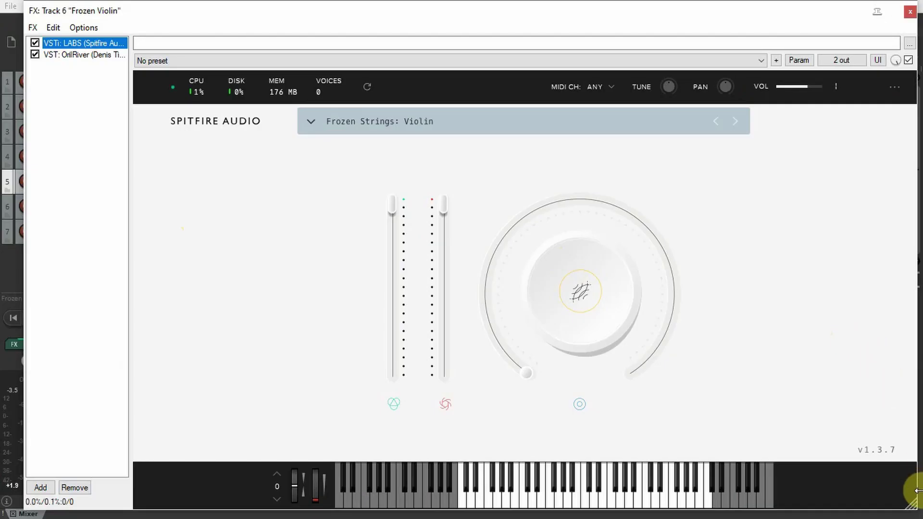
# Shrink and reposition the Frozen Violin effects window and view the Frozen Strings presets in its LABS instrument
pyautogui.moveTo(913, 504); pyautogui.dragTo(725, 401)
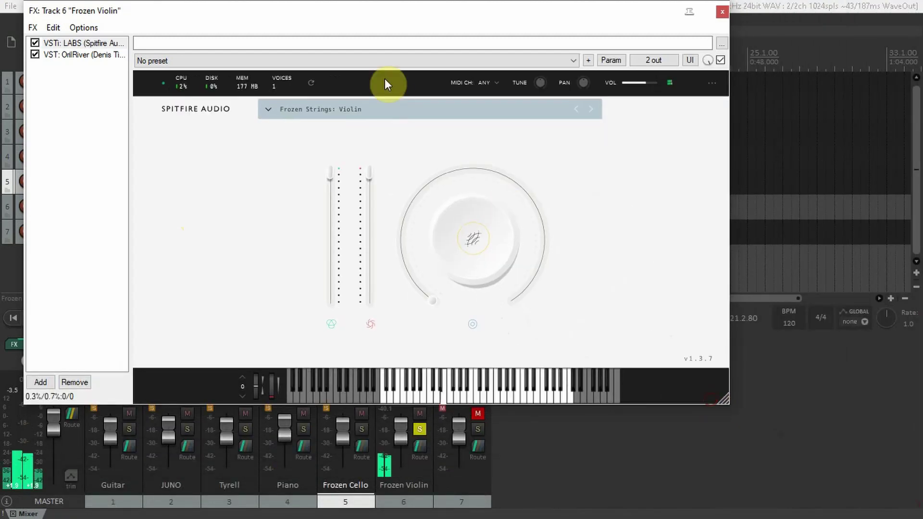
pyautogui.moveTo(395, 20); pyautogui.dragTo(474, 69)
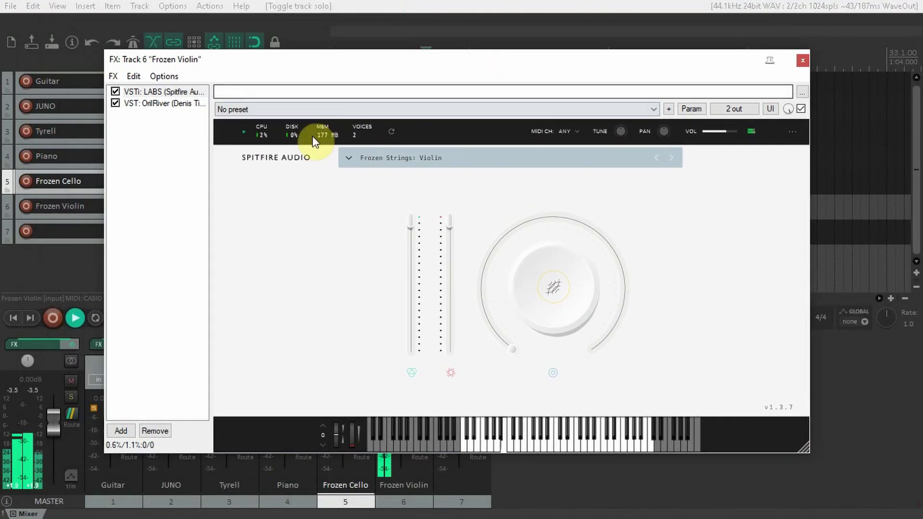
pyautogui.click(347, 160)
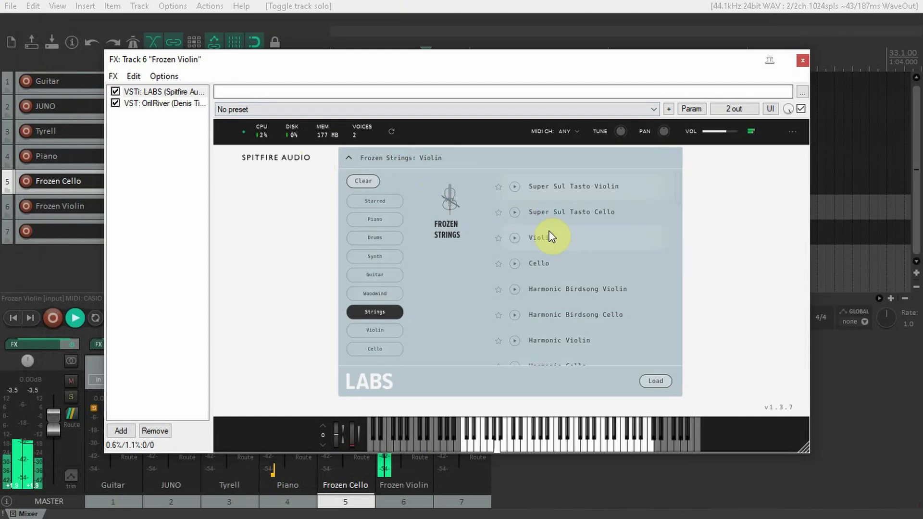
pyautogui.click(289, 231)
# Show the OrilRiver reverb on the Frozen Violin track and restart playback from bar 11
pyautogui.press('space')
pyautogui.click(144, 103)
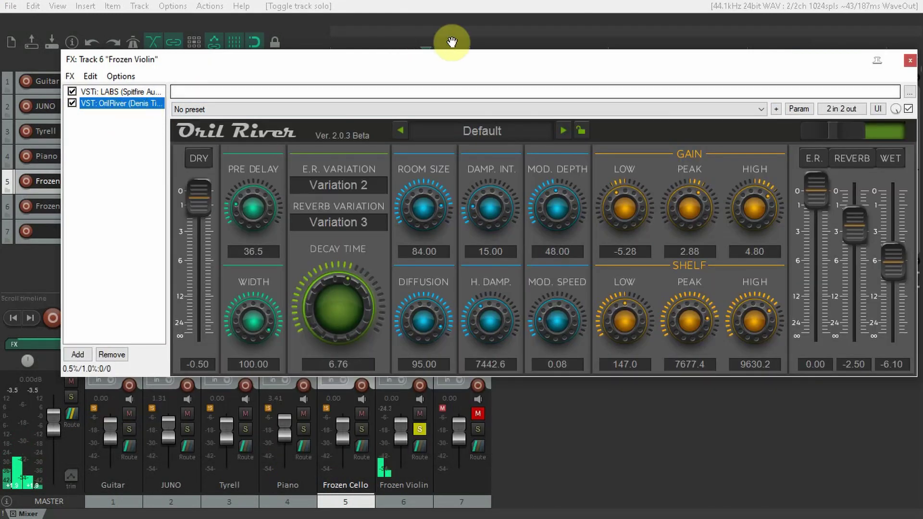
pyautogui.moveTo(449, 56); pyautogui.dragTo(418, 278)
pyautogui.click(505, 58)
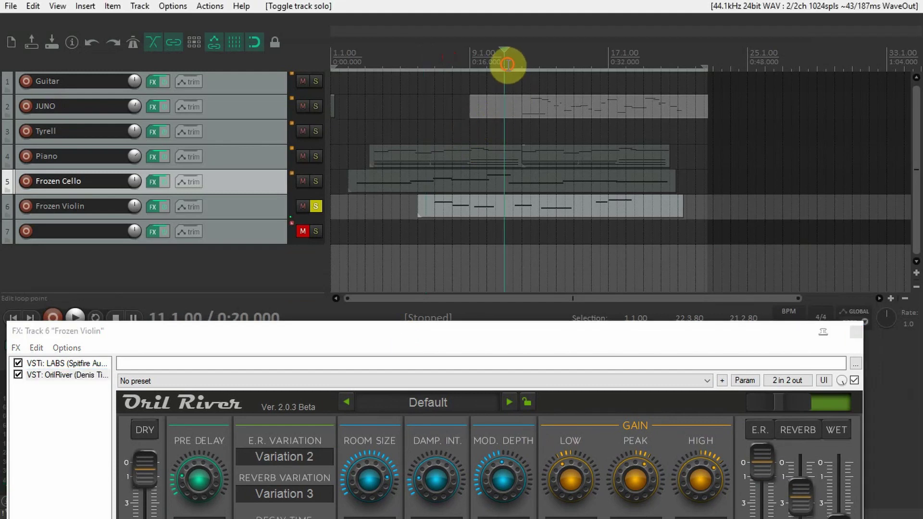
pyautogui.press('space')
# Move the Frozen Violin effects window back into full view and bypass OrilRiver to hear the dry violin
pyautogui.click(495, 333)
pyautogui.moveTo(495, 333); pyautogui.dragTo(529, 88)
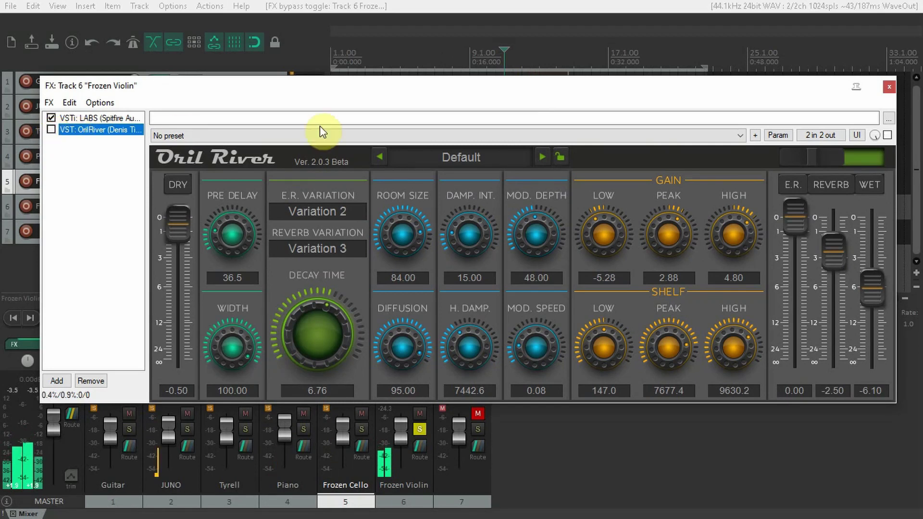
pyautogui.click(596, 86)
pyautogui.moveTo(597, 86); pyautogui.dragTo(594, 95)
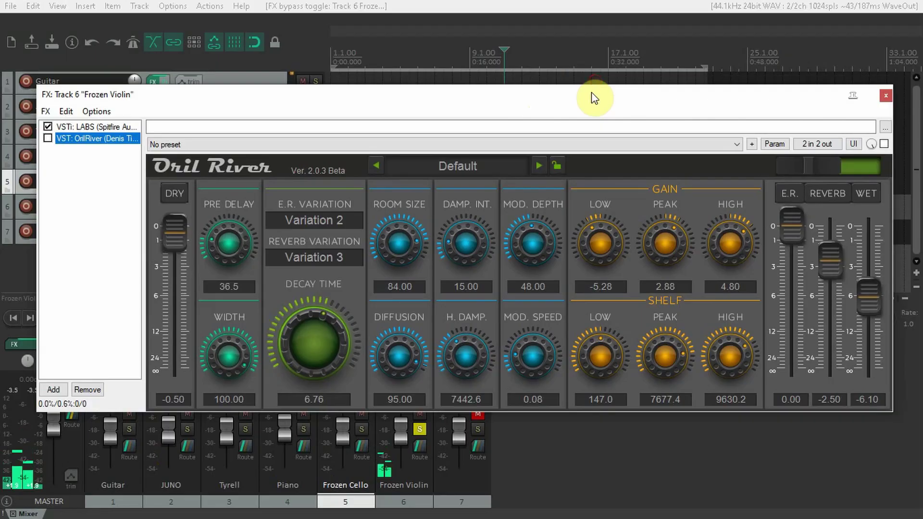